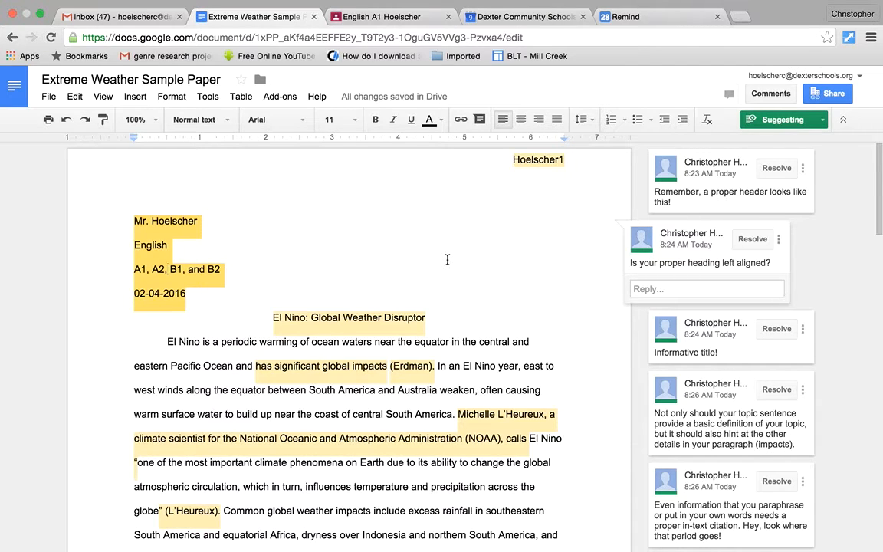
Show the comments on the first in-text citation and signal phrase, highlighting the expert's name, qualifications and the speech verb "calls"
left_click(414, 368)
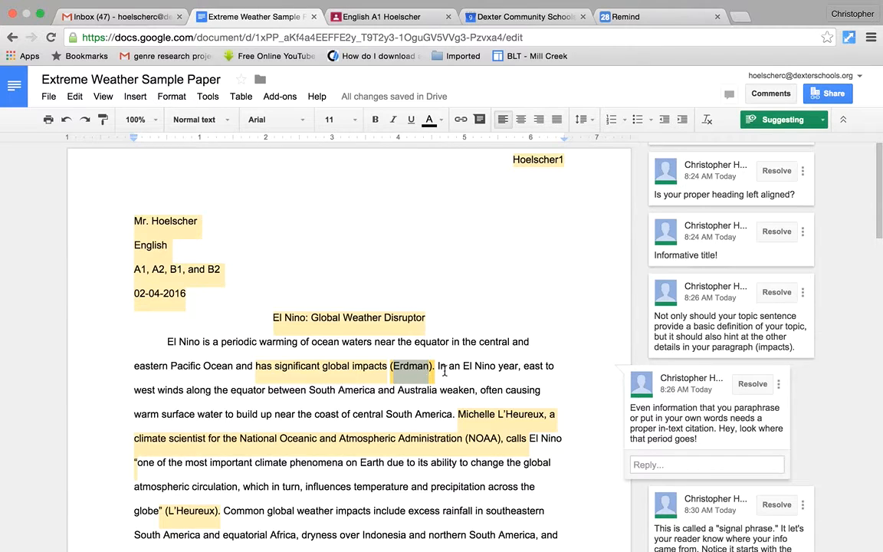
left_click(491, 415)
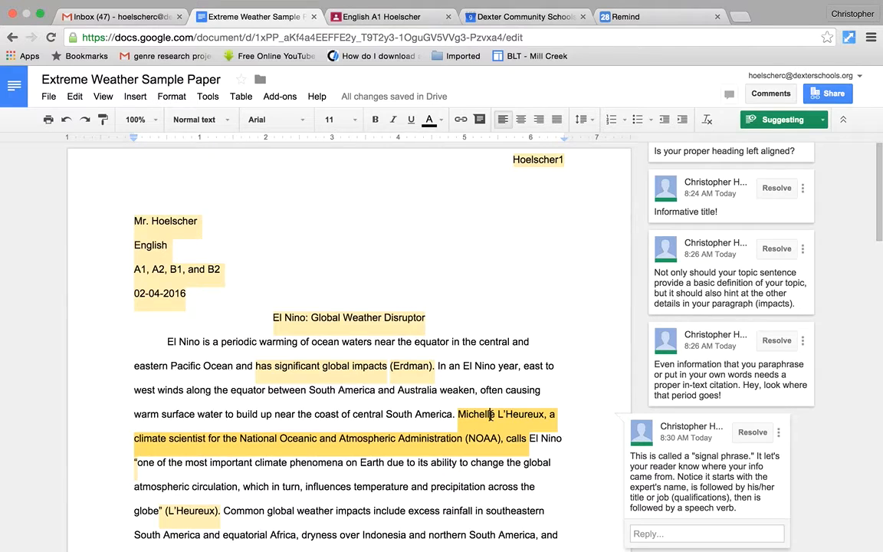
left_click_drag(458, 417, 546, 420)
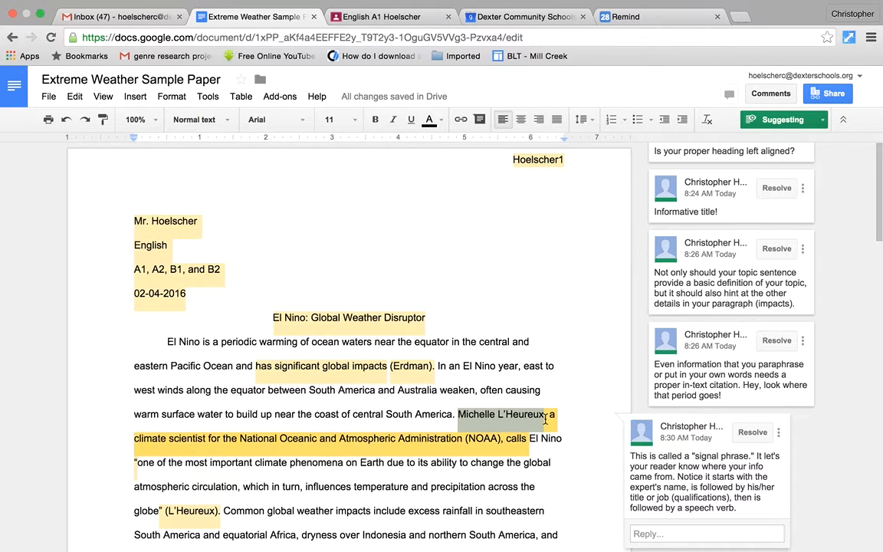
left_click(546, 420)
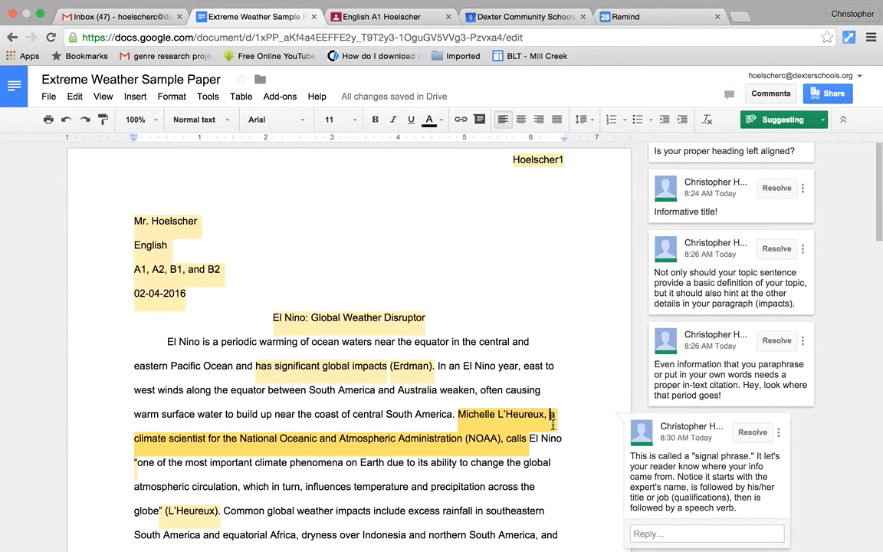
left_click_drag(460, 450, 502, 447)
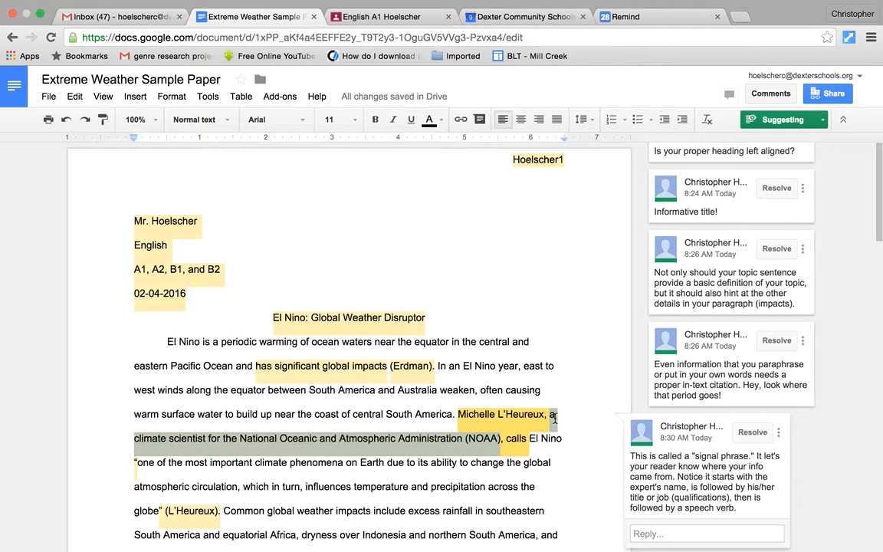
left_click(507, 438)
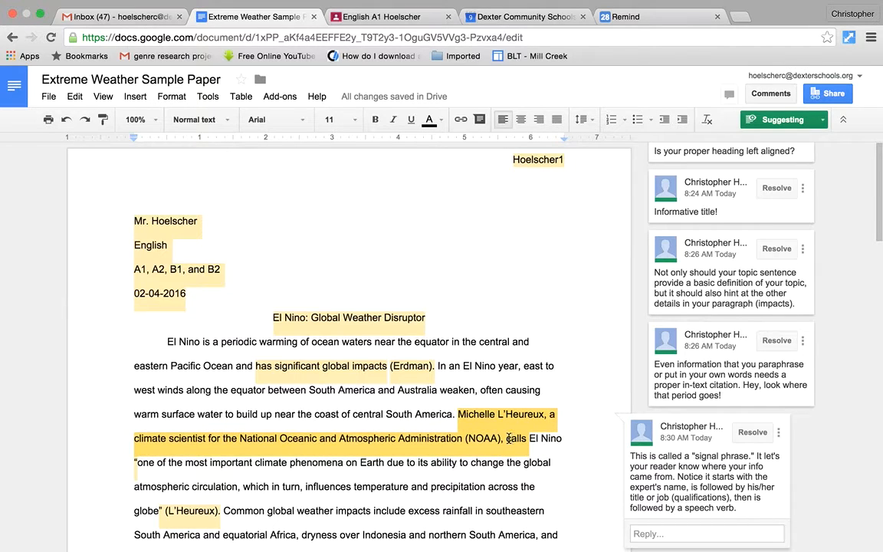
left_click_drag(506, 438, 526, 444)
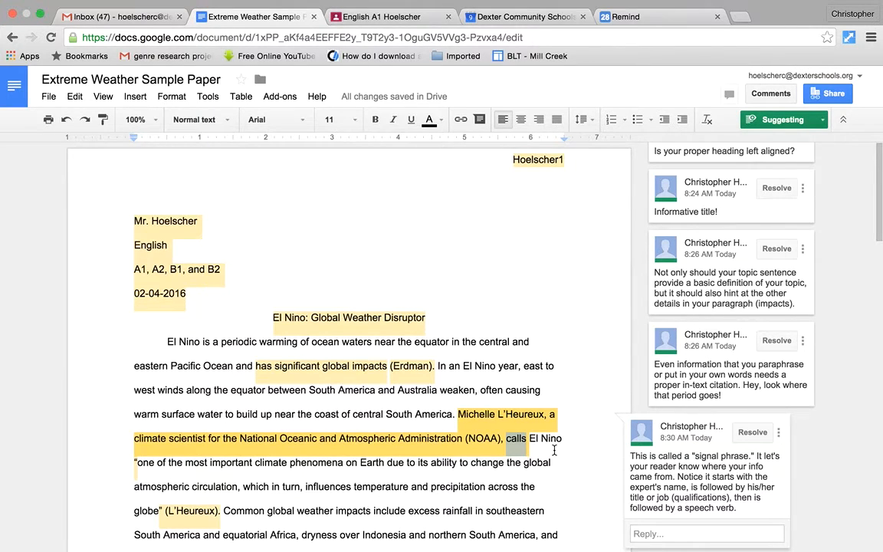
Show the comments on the direct quote's opening quotation mark and on the in-text citation that closes it
scroll(558, 449, "down", 2)
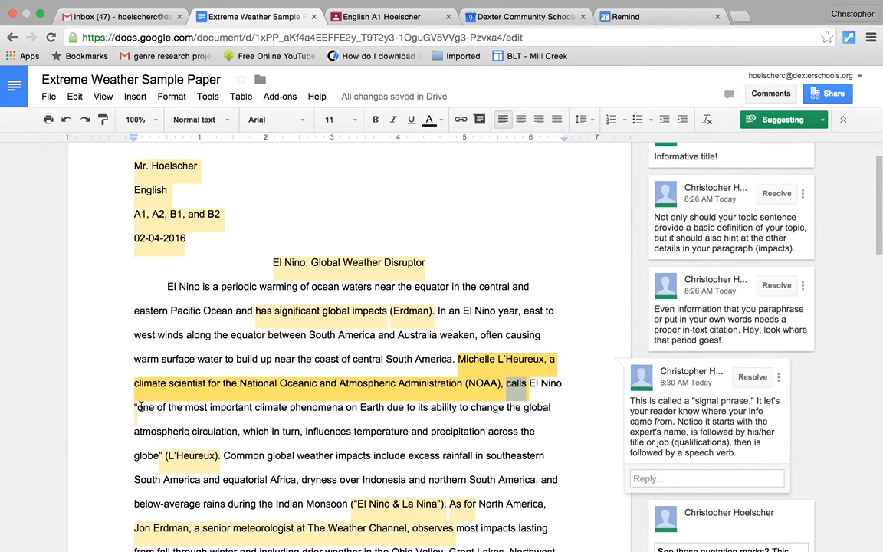
left_click(135, 409)
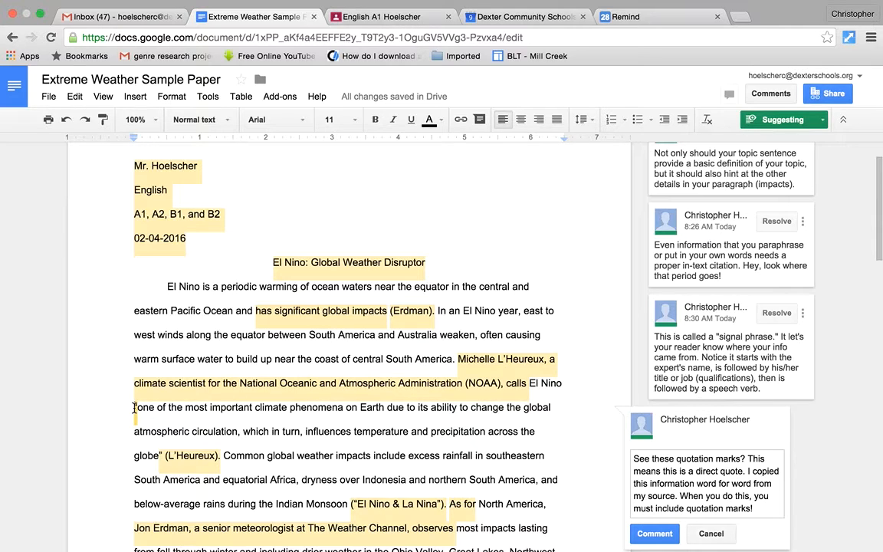
left_click(187, 459)
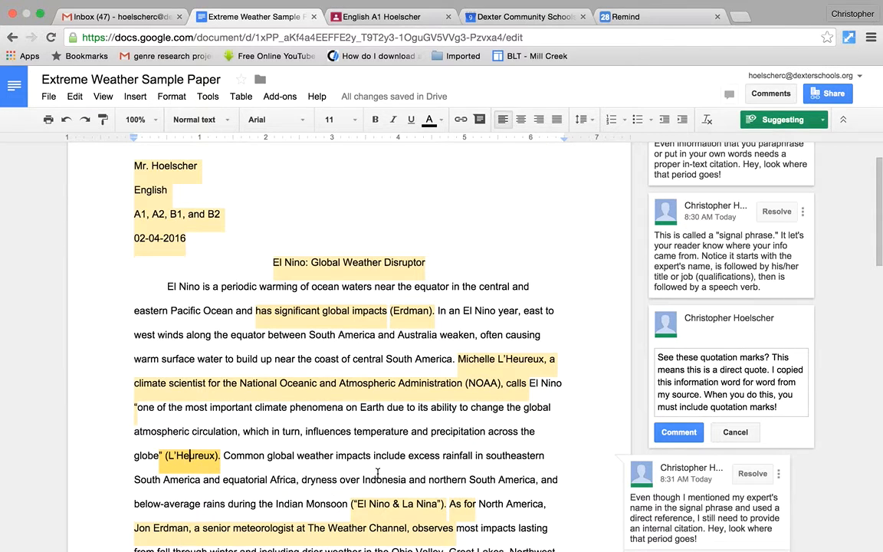
Examine the comment on the "El Nino & La Nina" in-text citation and the quotation marks around its article title
scroll(377, 473, "down", 3)
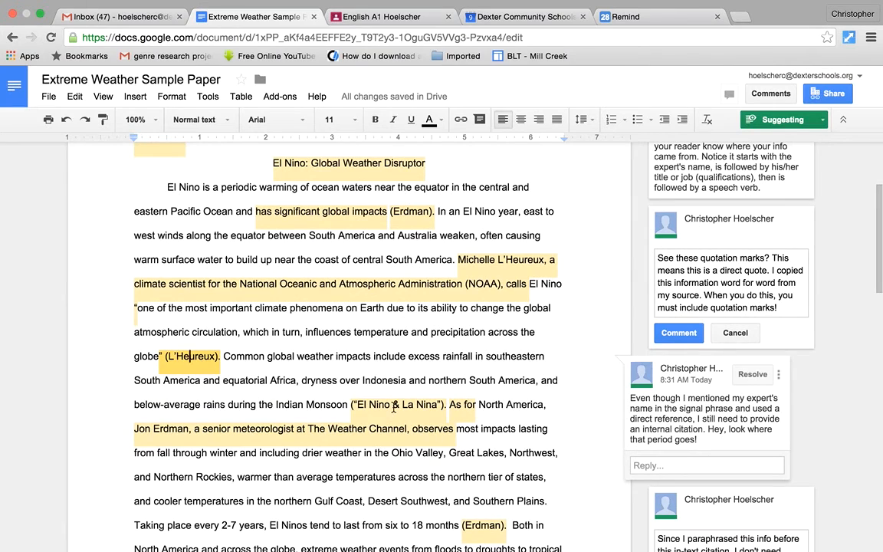
left_click(394, 406)
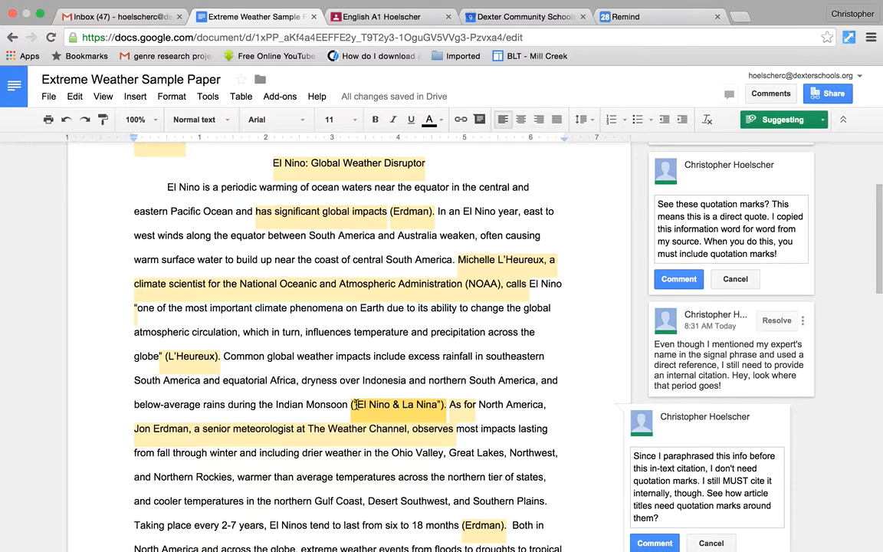
left_click(355, 404)
type("\"")
Highlight each part of the second signal phrase: the expert's name, the senior meteorologist title and the verb "observes"
left_click_drag(135, 433, 190, 433)
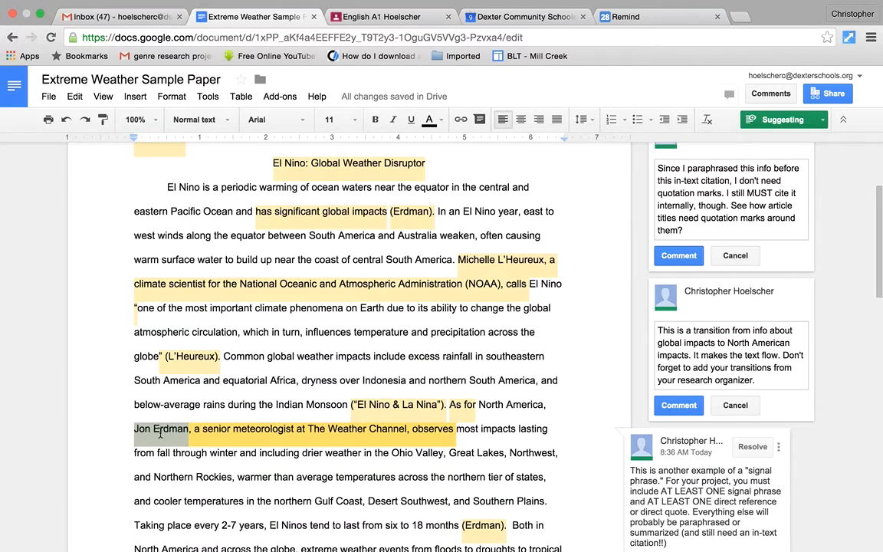
left_click_drag(194, 434, 408, 434)
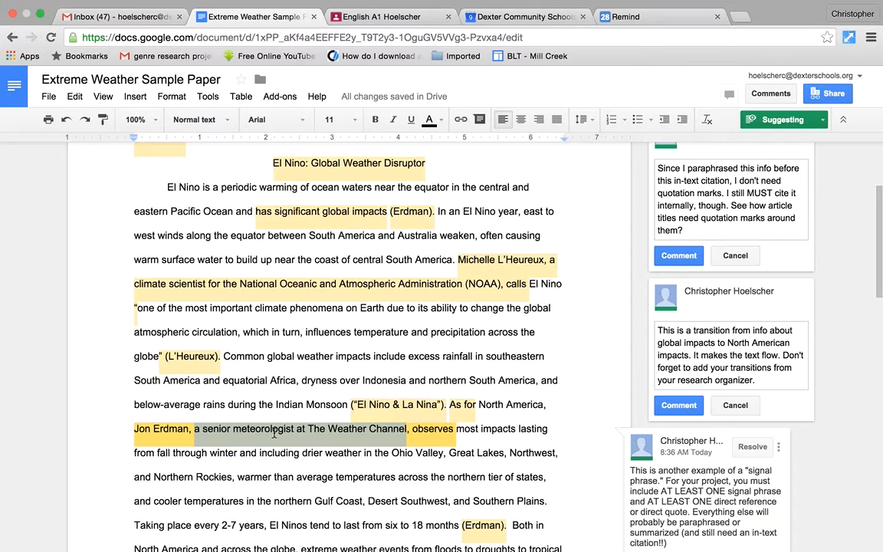
left_click(413, 432)
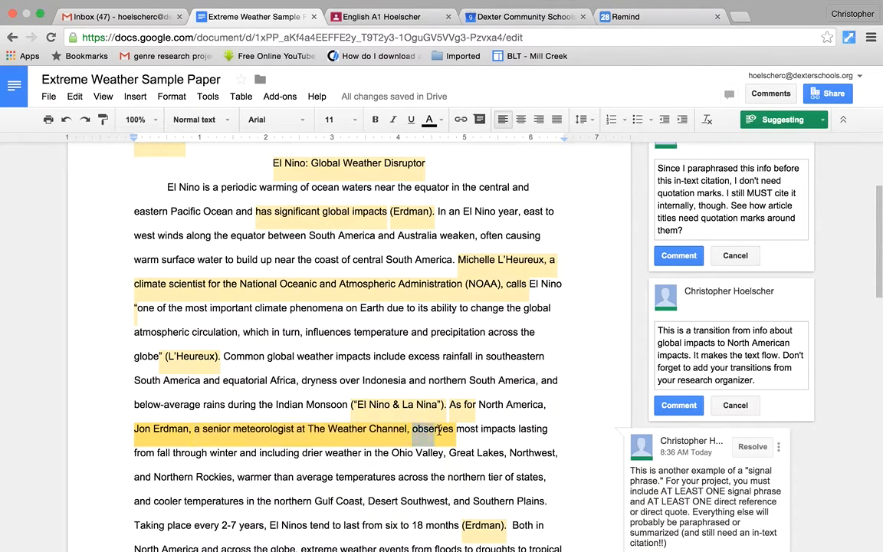
left_click_drag(413, 431, 454, 430)
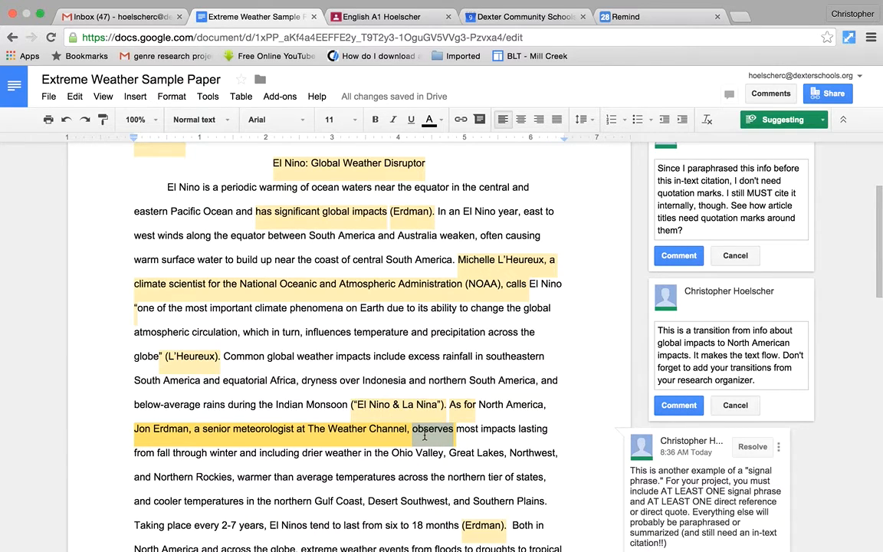
Highlight the sentence beginning "Taking place every 2-7 years" and show the comment on its in-text citation
scroll(427, 444, "down", 2)
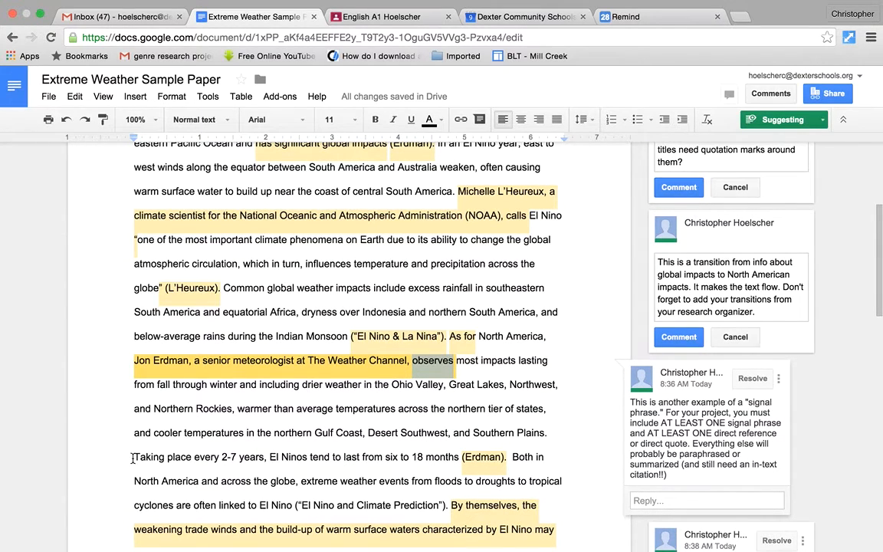
left_click_drag(132, 458, 459, 472)
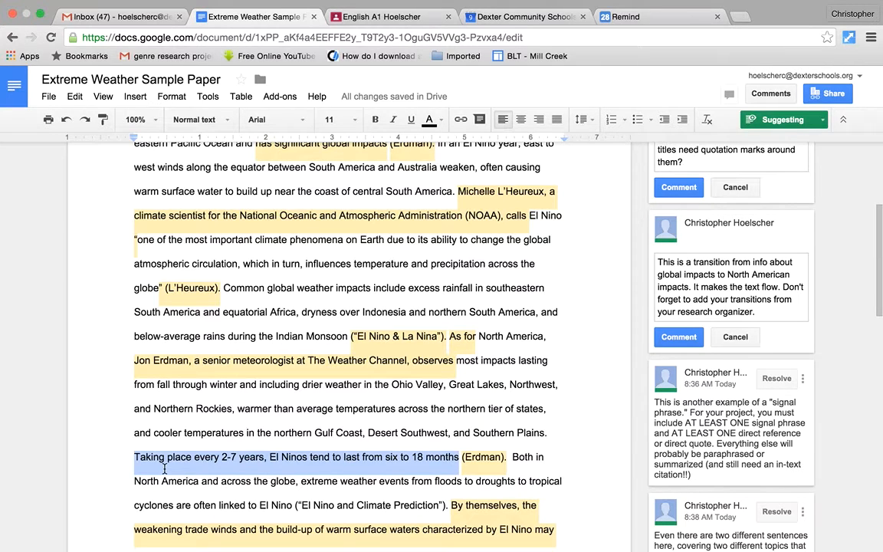
left_click(486, 462)
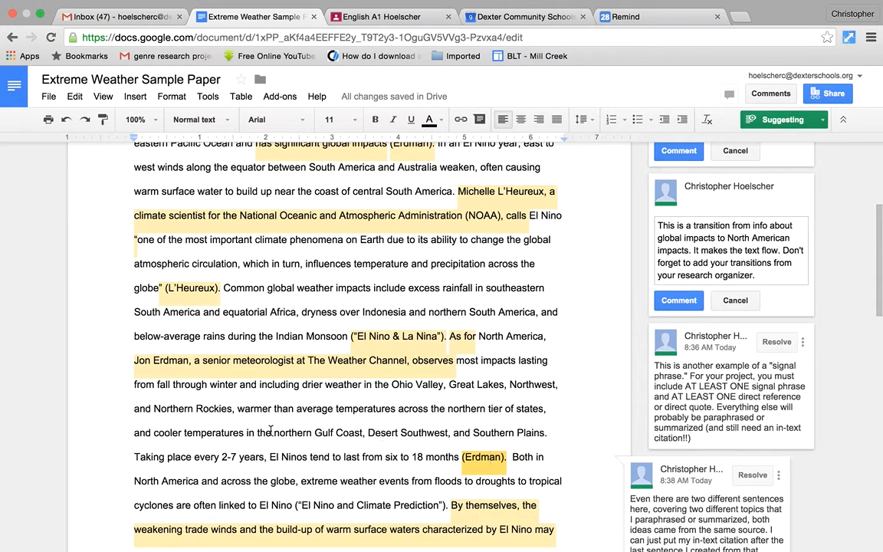
Show the comment on the concluding sentence and view the second page's header and the start of Works Cited
scroll(477, 460, "down", 1)
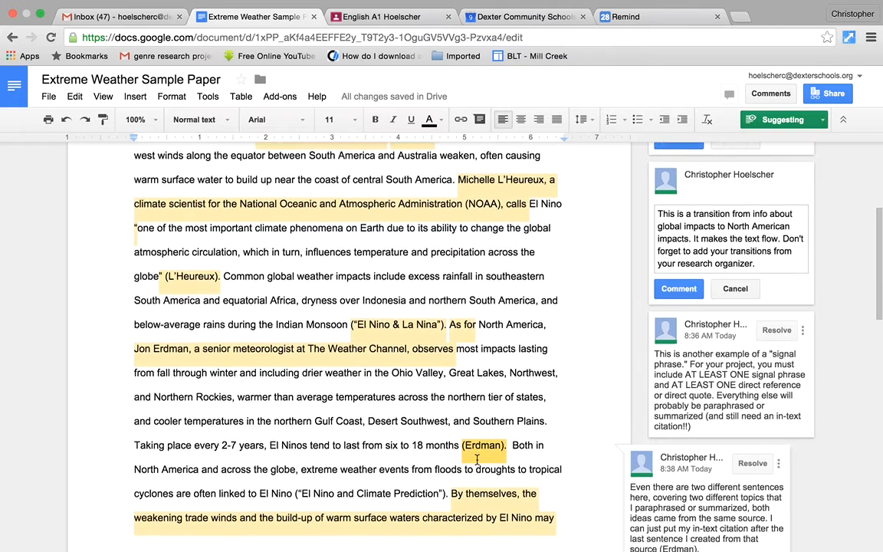
scroll(477, 460, "down", 3)
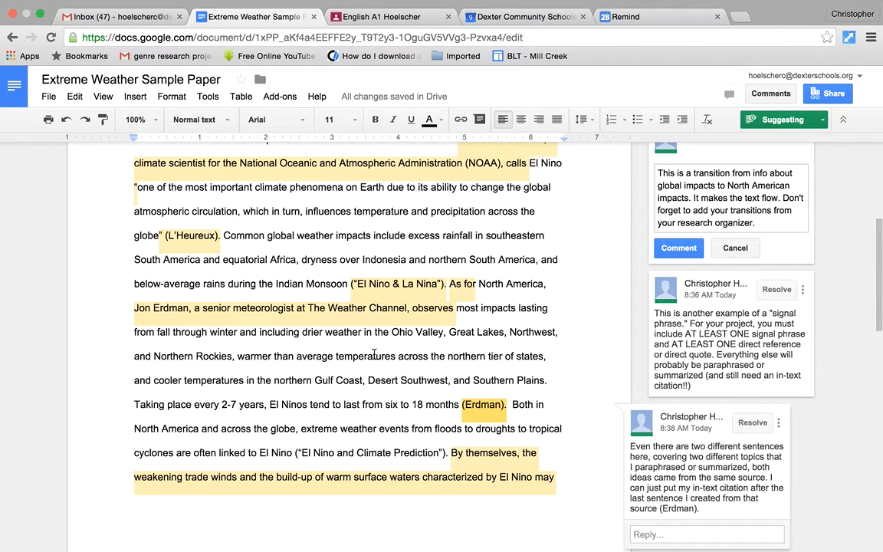
scroll(418, 407, "down", 3)
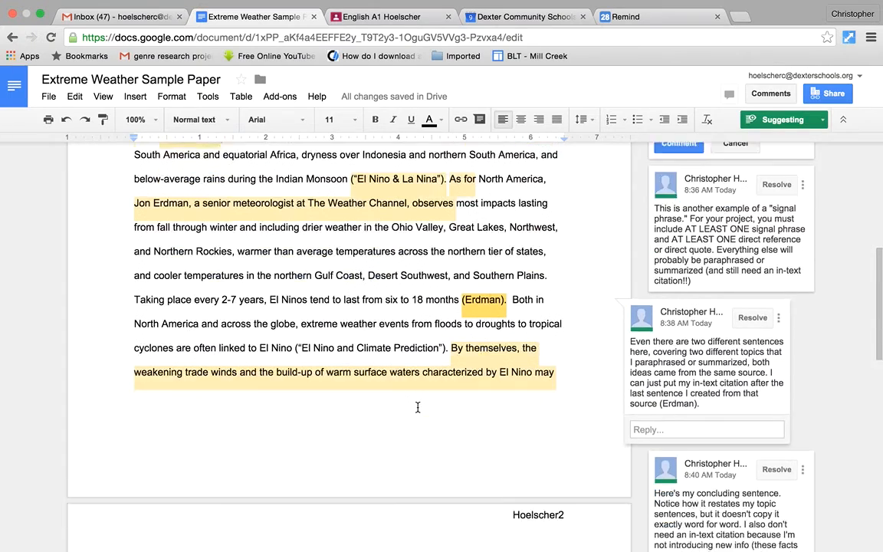
scroll(418, 407, "down", 3)
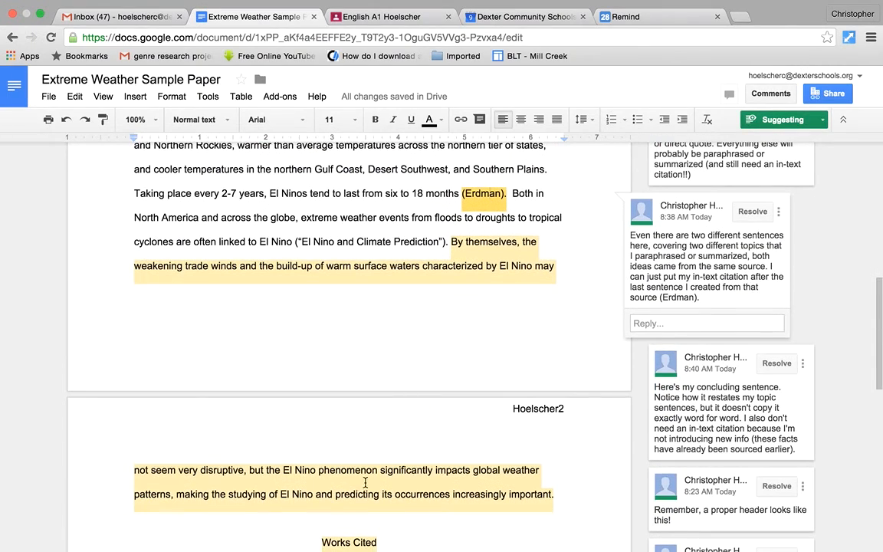
left_click(365, 483)
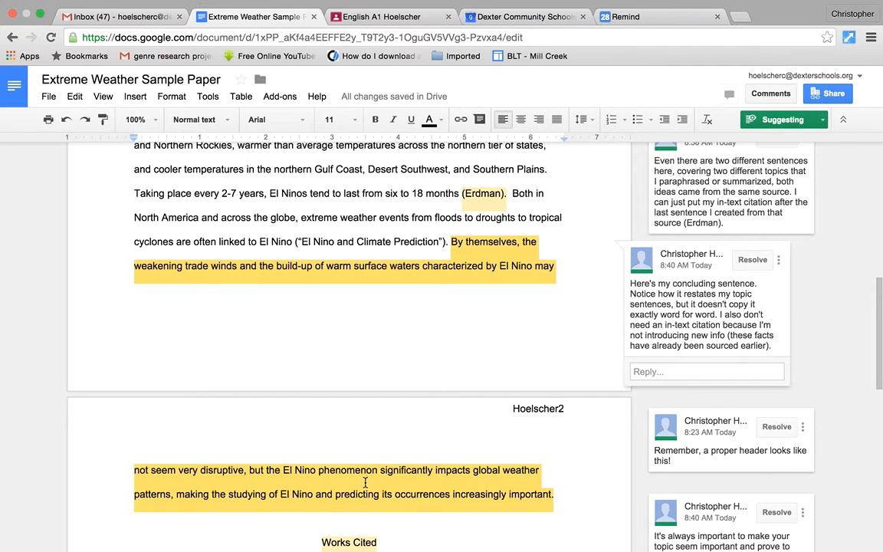
scroll(384, 487, "down", 1)
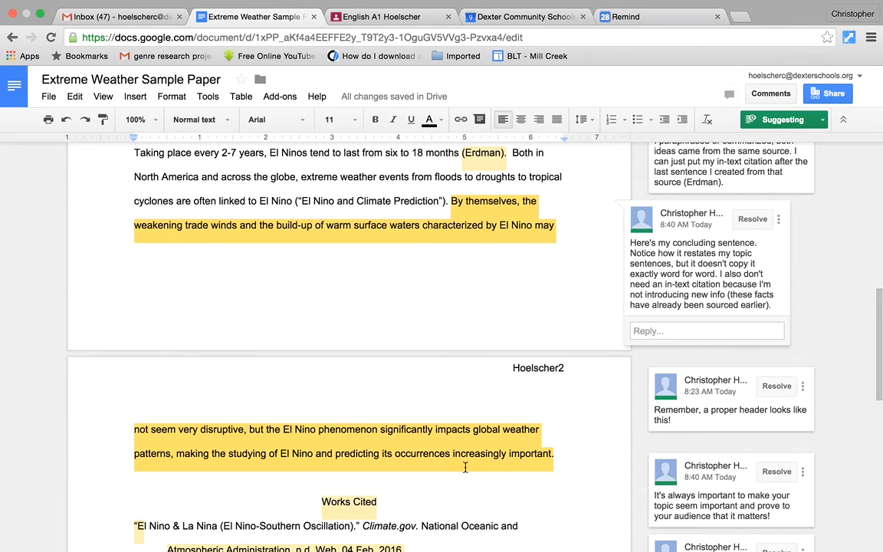
scroll(465, 469, "down", 2)
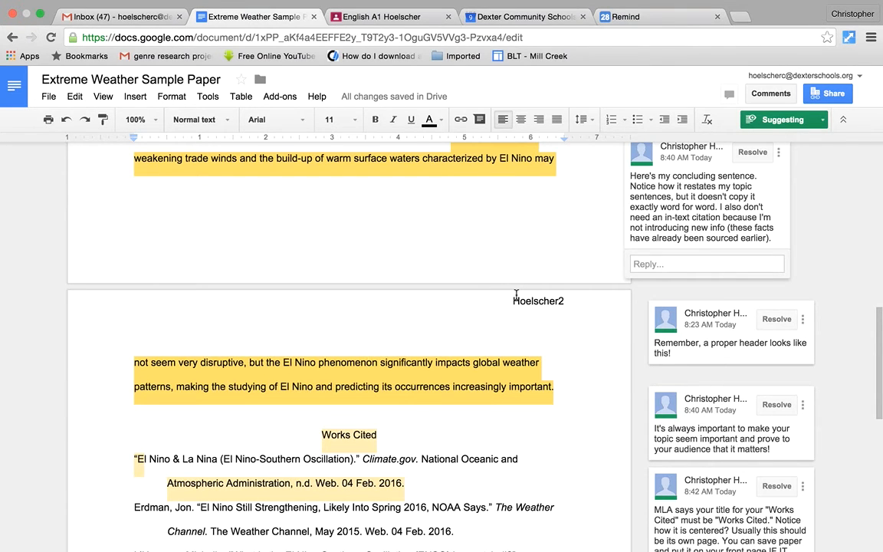
Return to the beginning of the paper and take the browser window out of full-screen mode
scroll(517, 296, "up", 5)
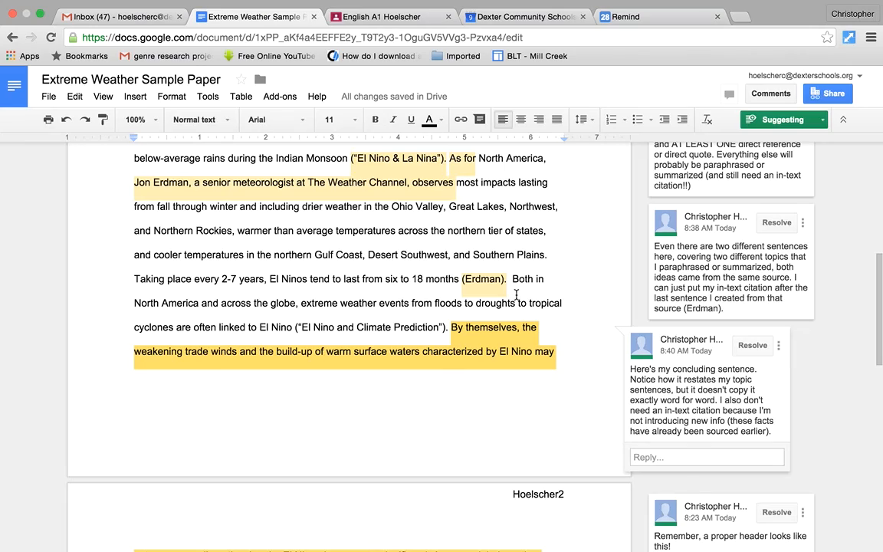
scroll(517, 296, "up", 8)
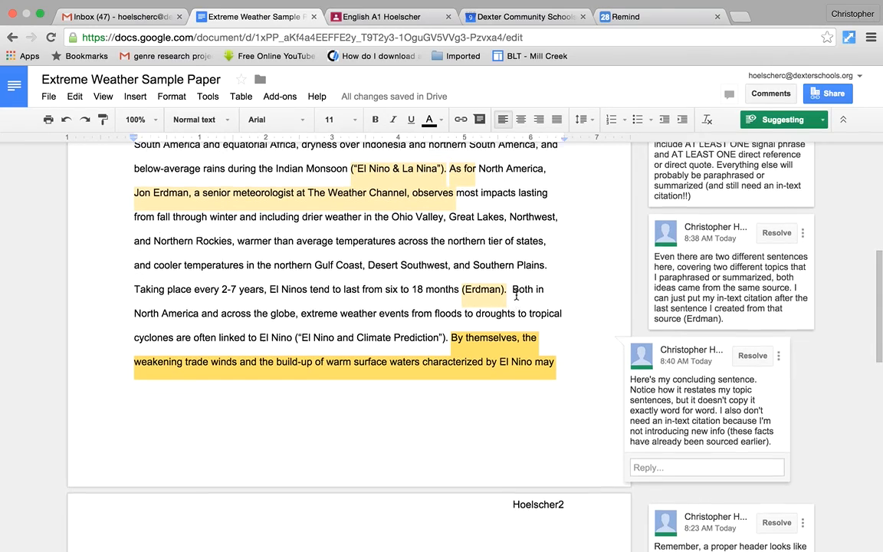
scroll(517, 296, "up", 2)
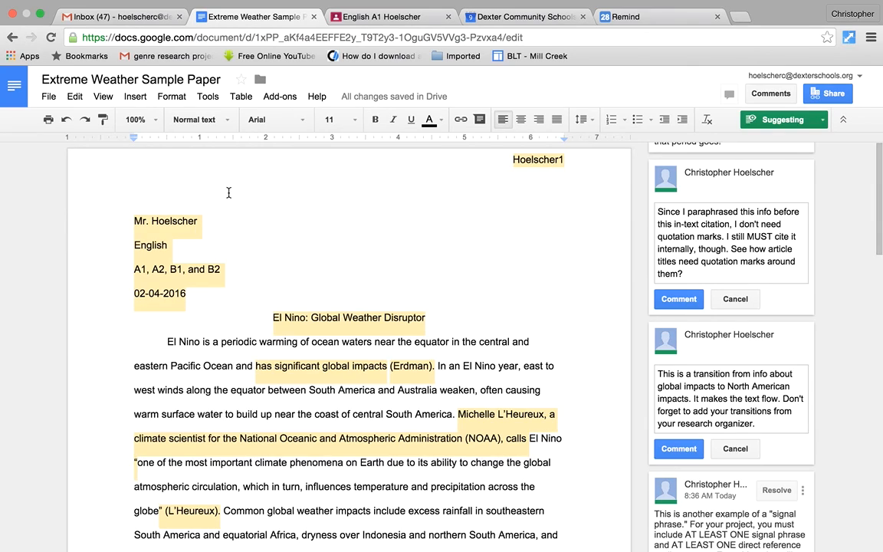
left_click(42, 16)
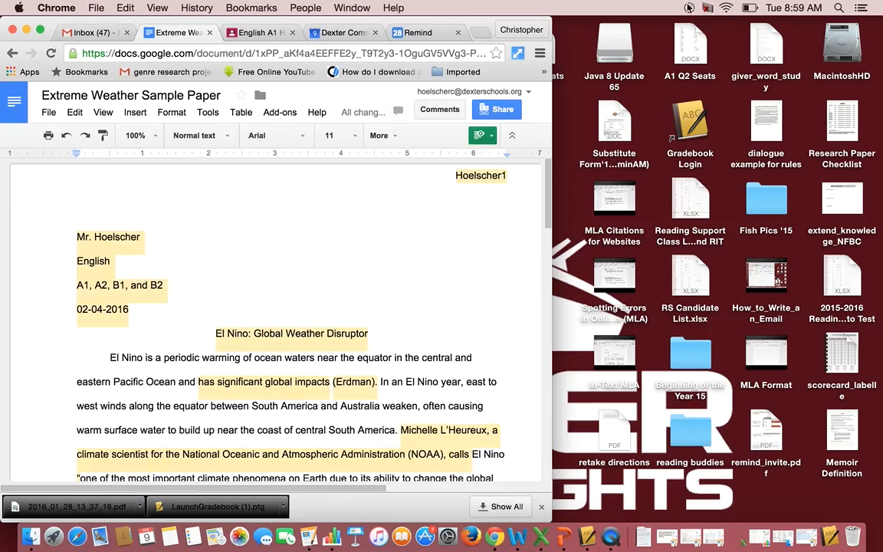